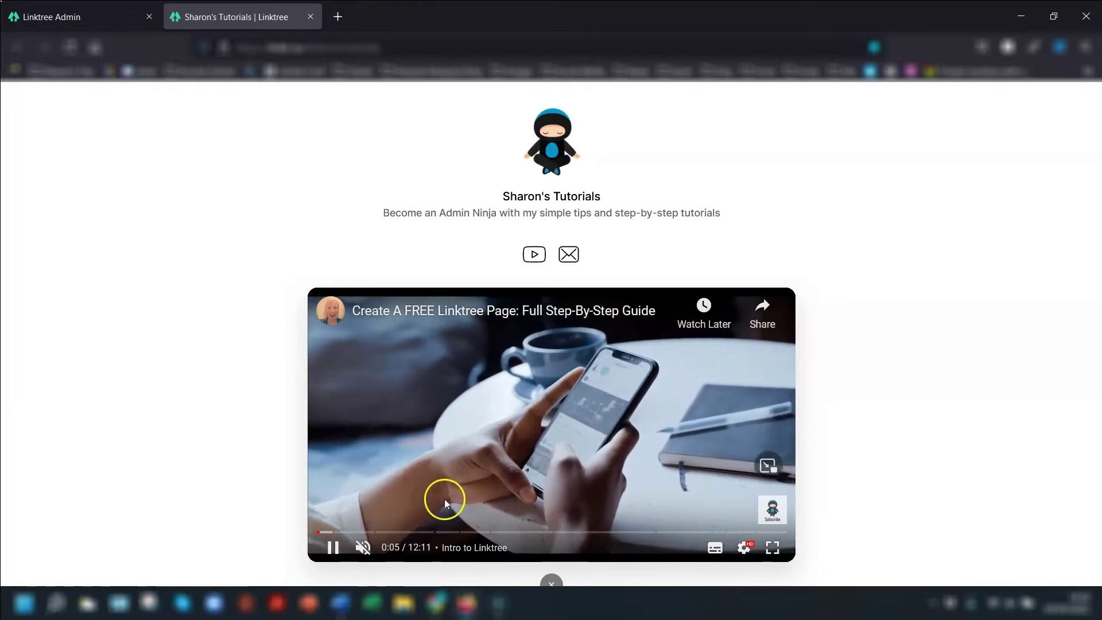
# Close the Sharon's Tutorials public page tab to return to the admin Links list
pyautogui.hotkey('ctrl', 'w')
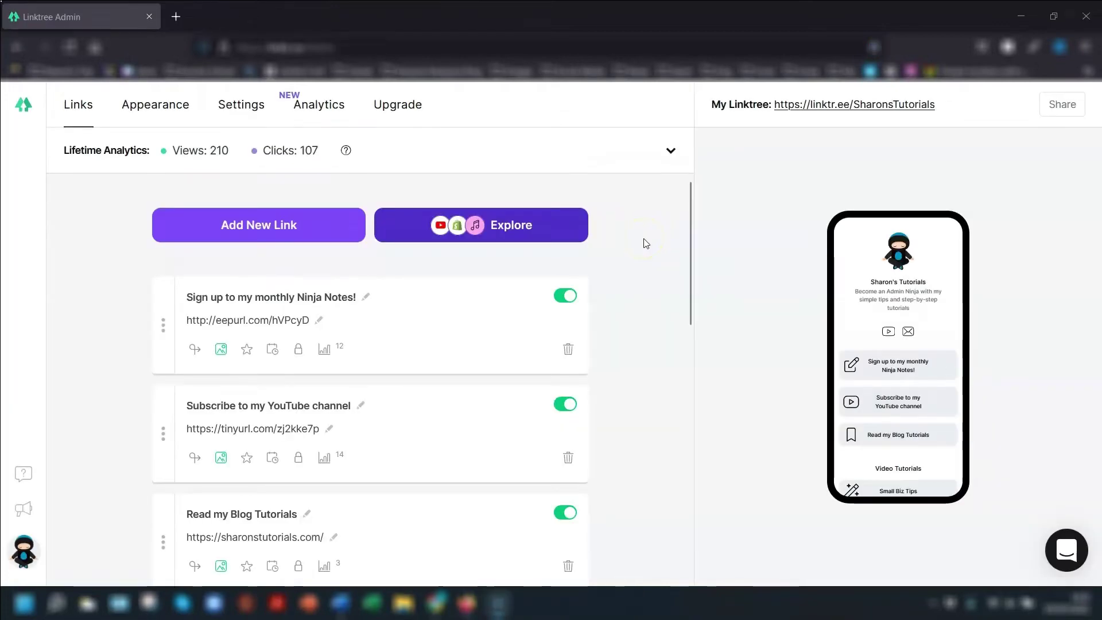
# Add a link titled 'Watch my FREE step-by-step Linktree guide!' with the pasted YouTube URL
pyautogui.click(256, 226)
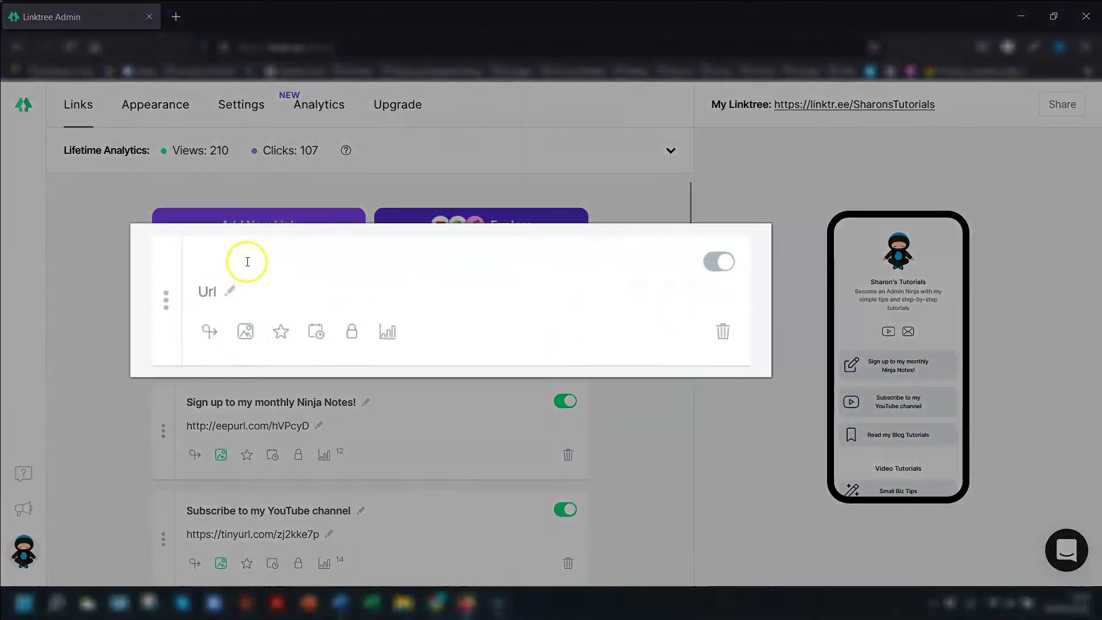
pyautogui.click(247, 261)
pyautogui.write('Watch my FREE step-by-step Linktree guide!')
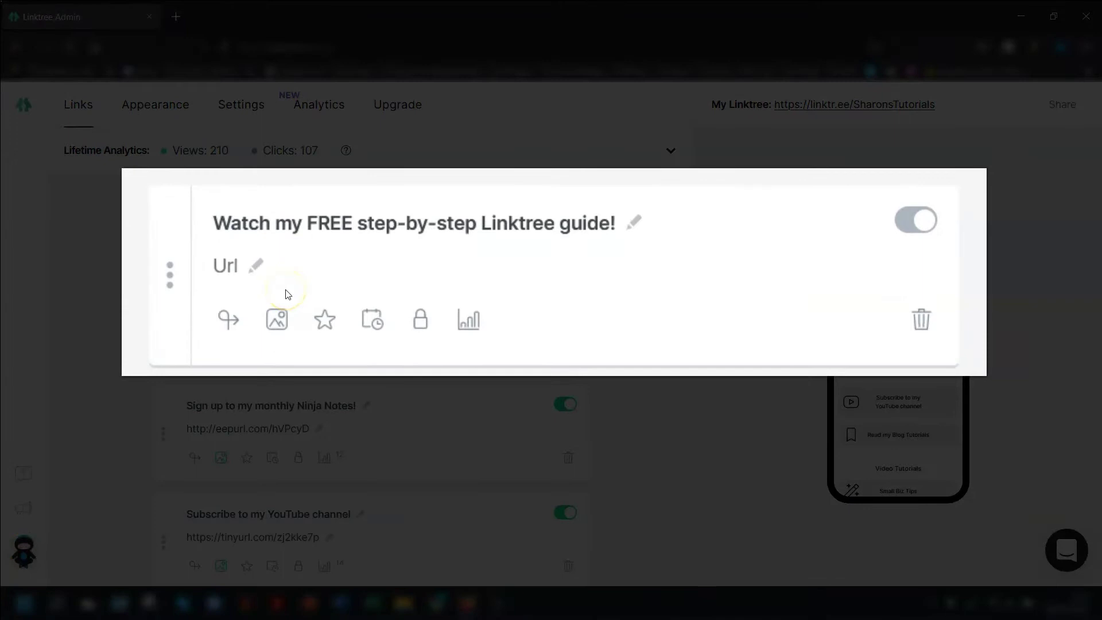
pyautogui.click(243, 292)
pyautogui.write('https://youtu.be/ItZBCiMiTic')
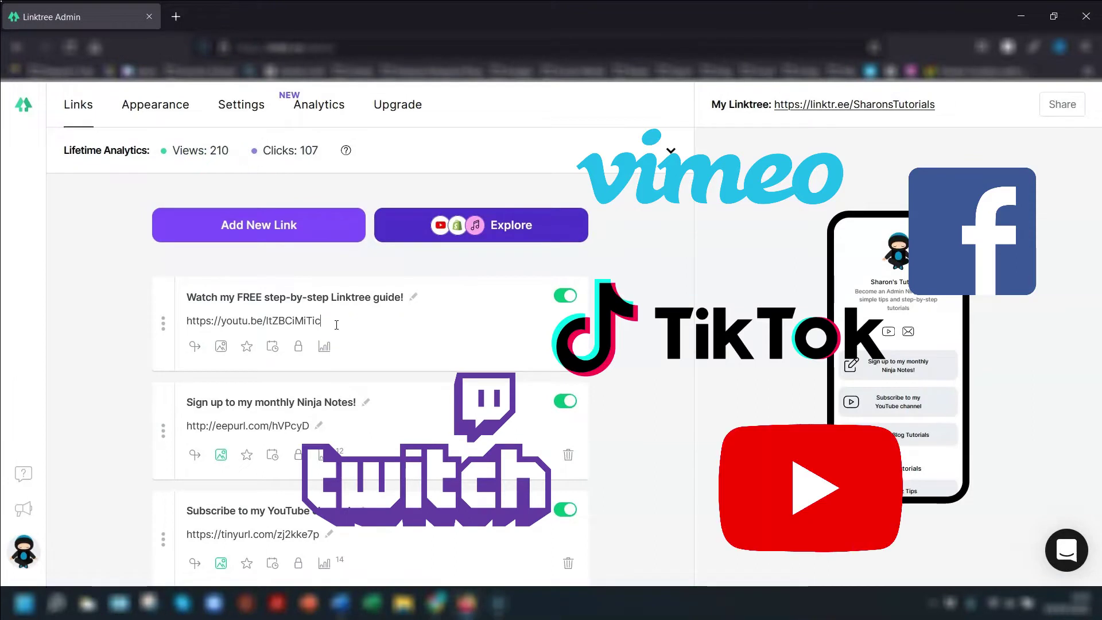
# Display the video on the Linktree page with autoplay off and mute left on
pyautogui.click(492, 337)
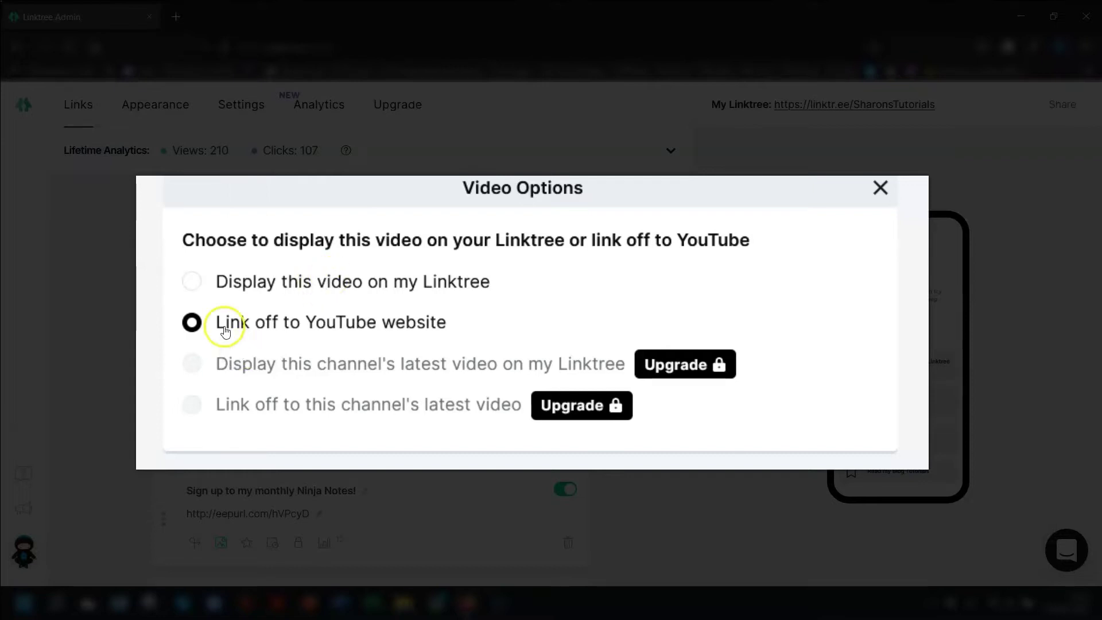
pyautogui.click(195, 320)
pyautogui.click(179, 325)
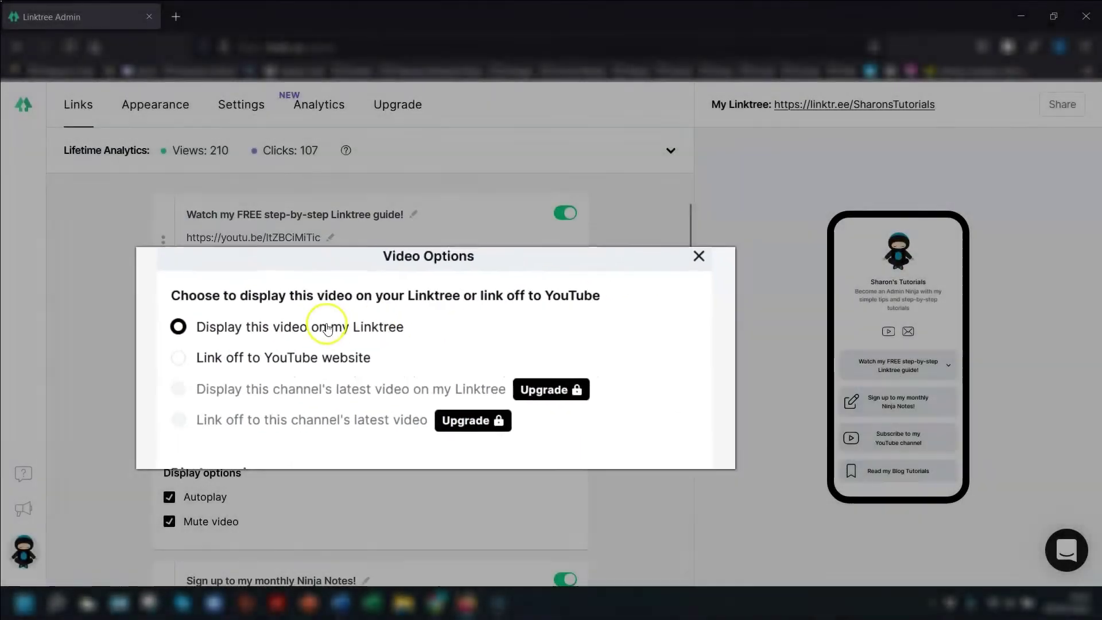
pyautogui.scroll(-1, 259, 379)
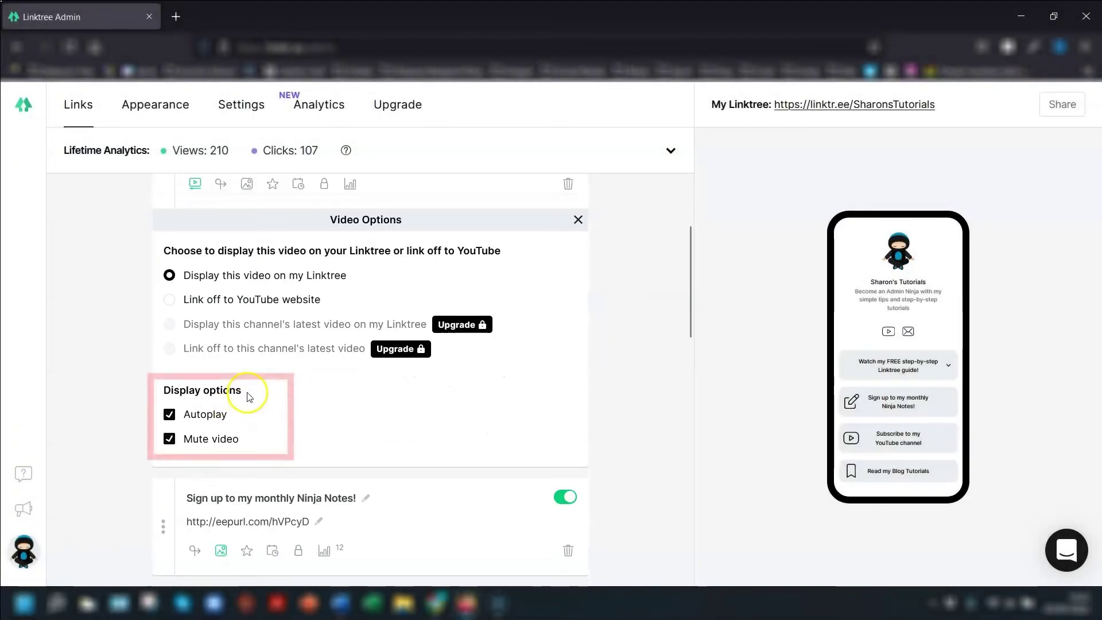
pyautogui.click(170, 414)
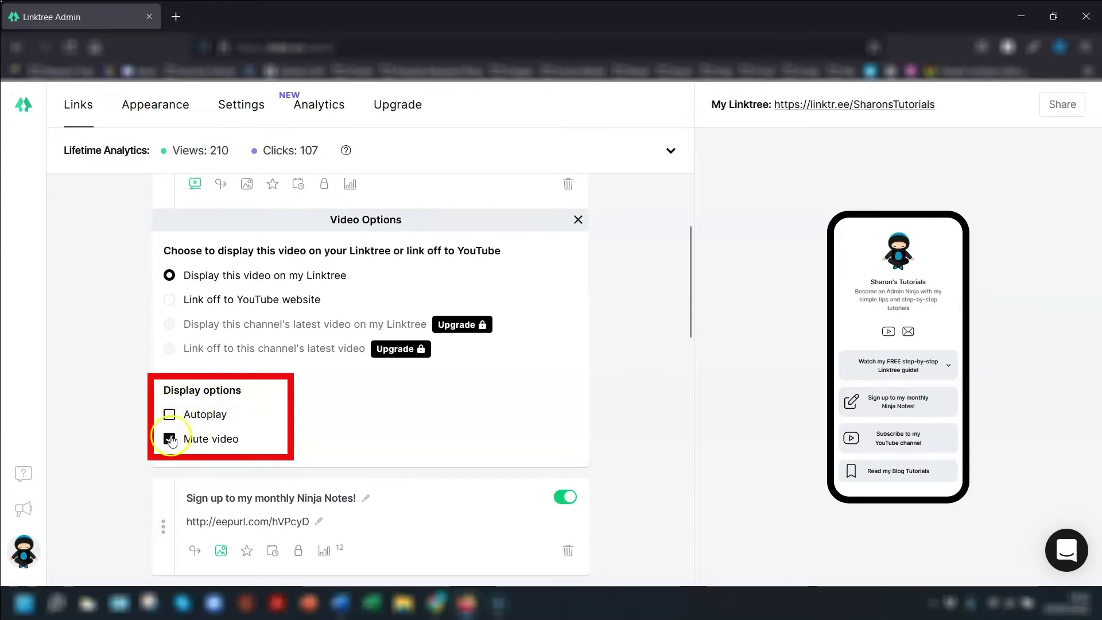
pyautogui.scroll(1, 620, 393)
pyautogui.scroll(1, 620, 396)
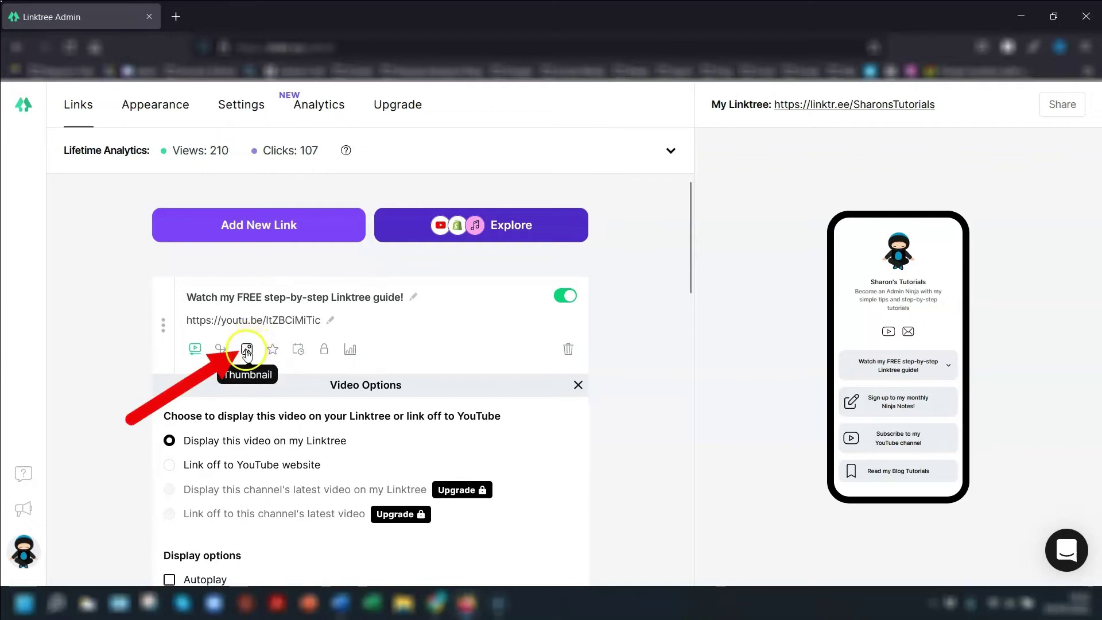
# Set the guide link's thumbnail to the 'eye' icon from Tabler Icons
pyautogui.click(247, 351)
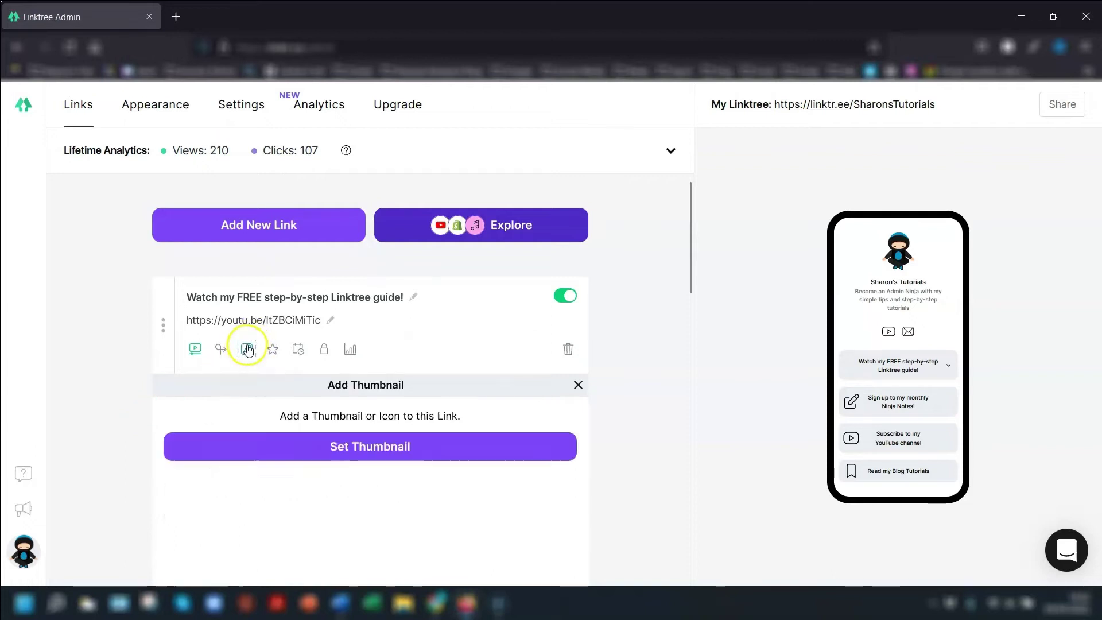
pyautogui.click(355, 448)
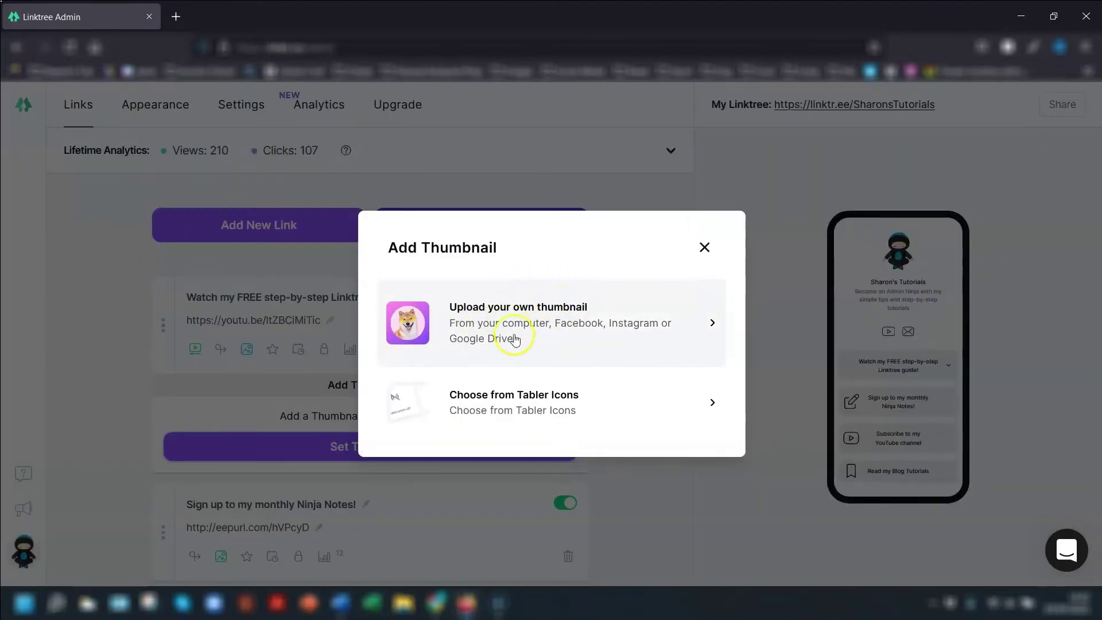
pyautogui.click(531, 402)
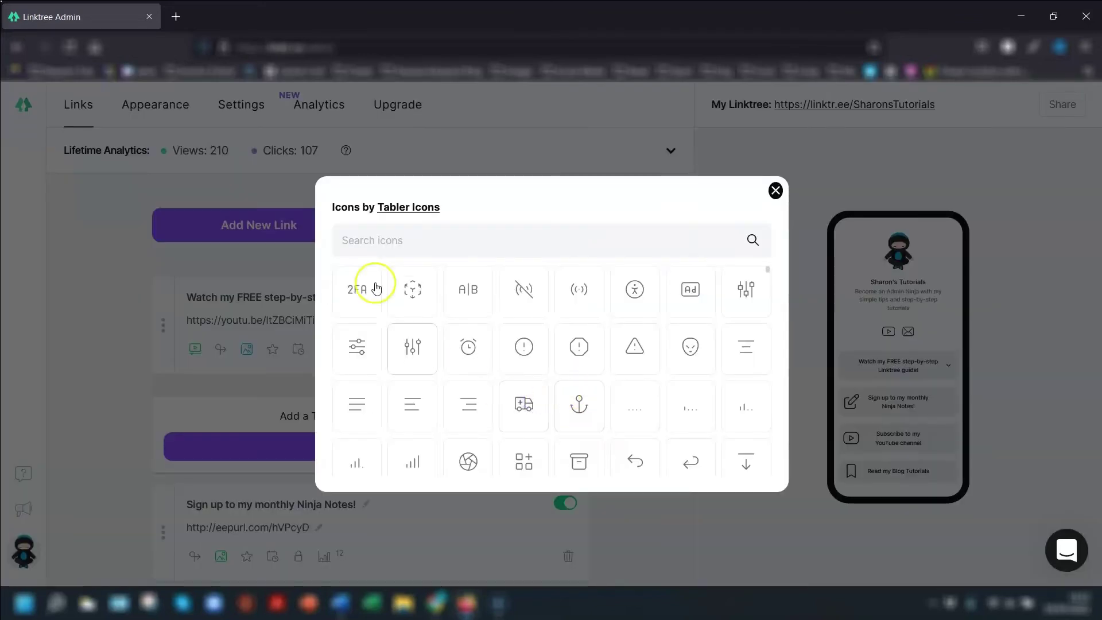
pyautogui.click(380, 242)
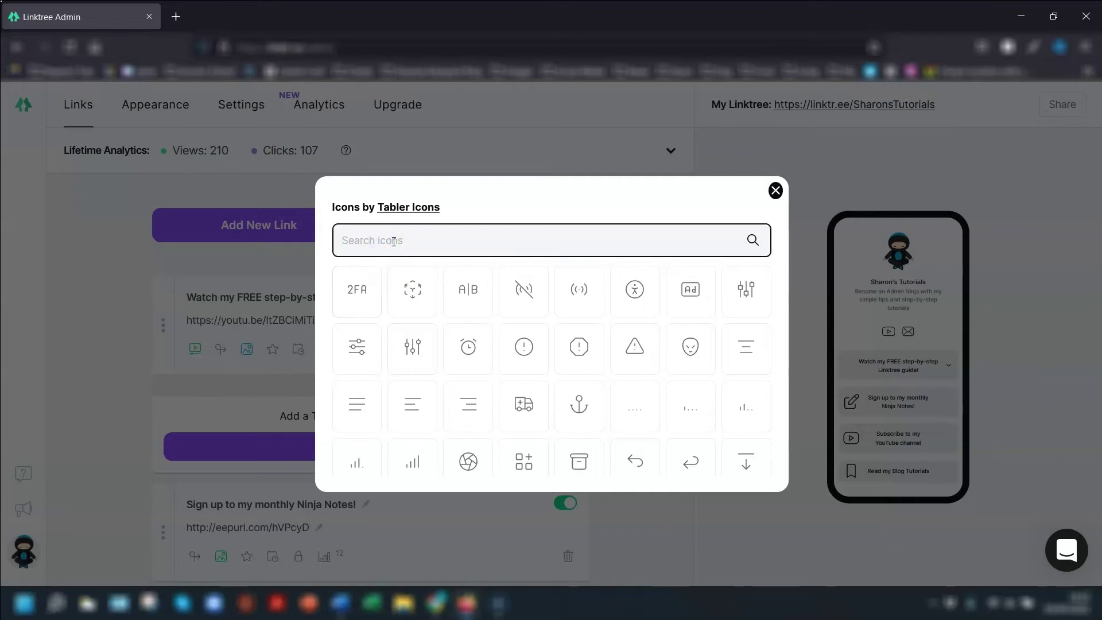
pyautogui.write('eye')
pyautogui.click(404, 289)
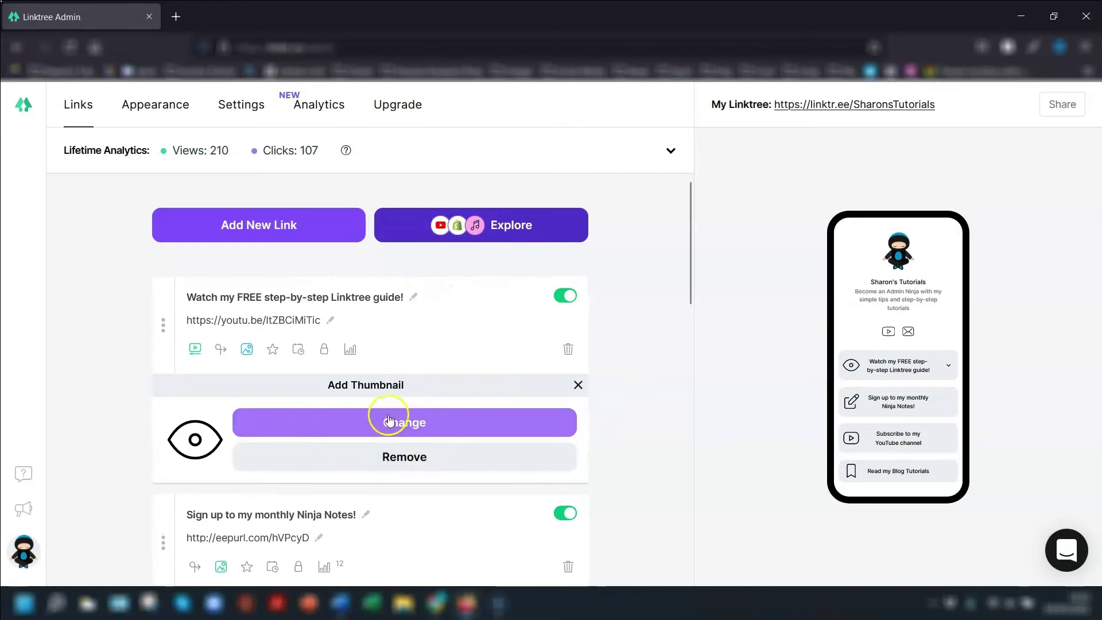
# Close the Add Thumbnail panel
pyautogui.click(578, 385)
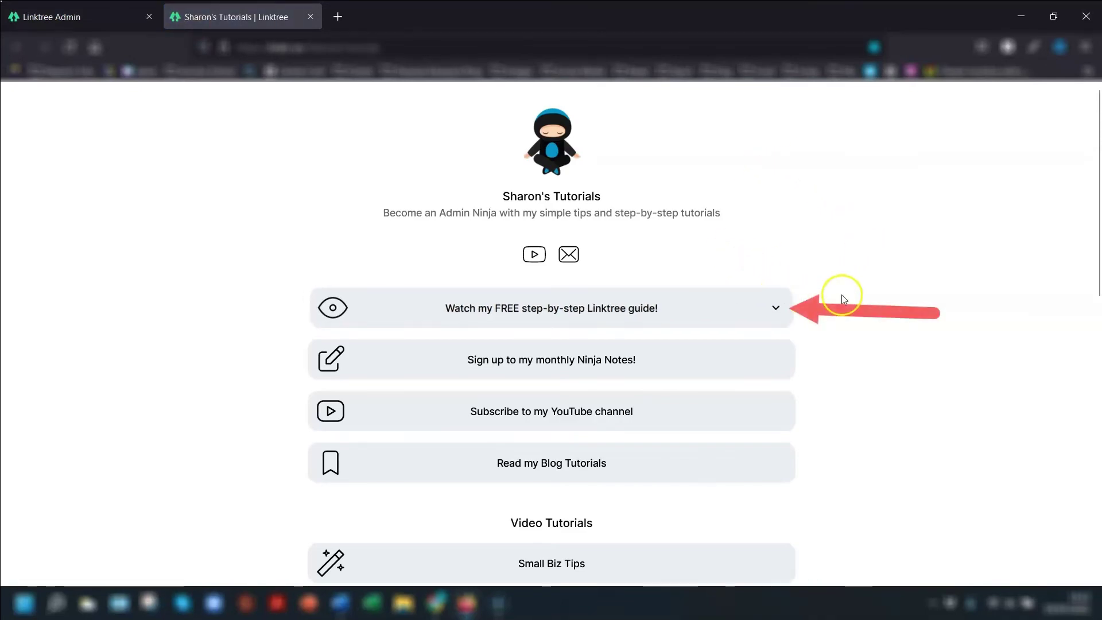
pyautogui.click(779, 307)
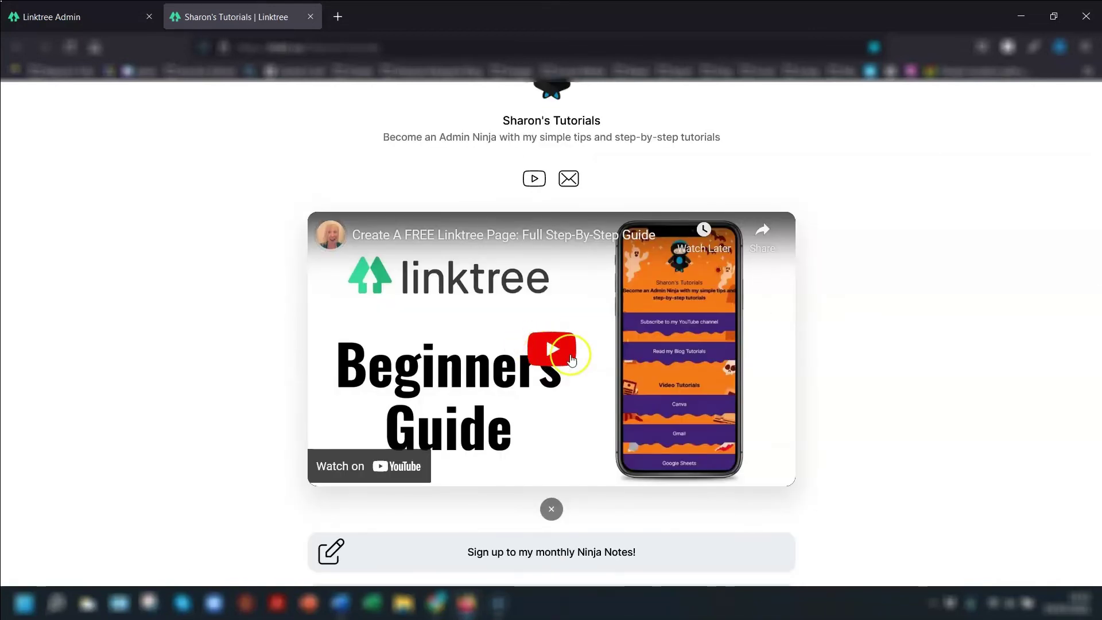
pyautogui.click(554, 351)
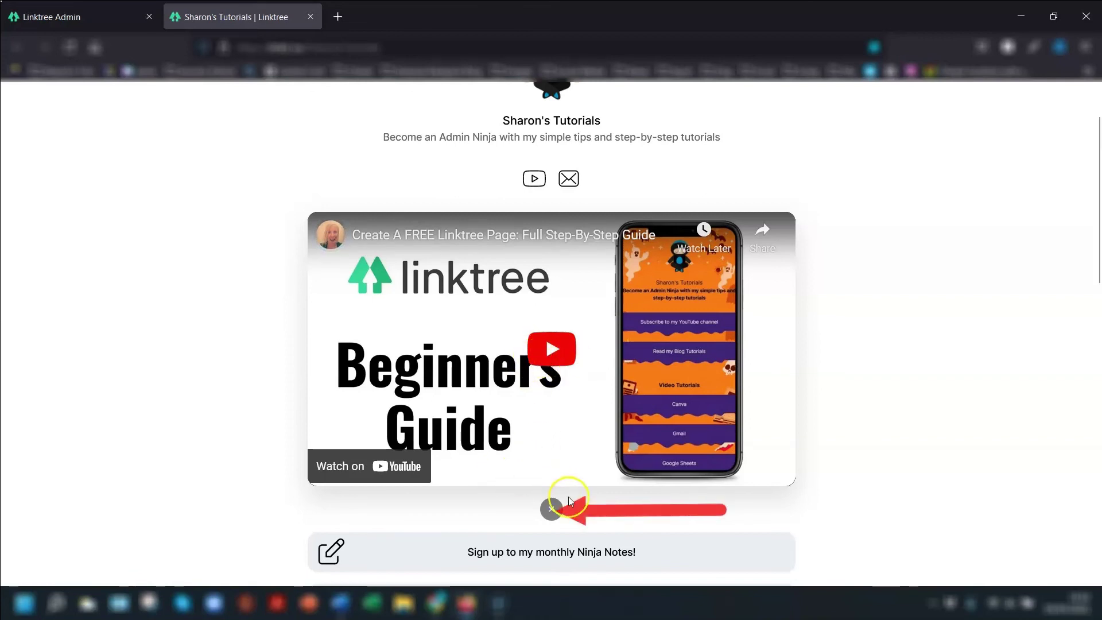
pyautogui.click(551, 511)
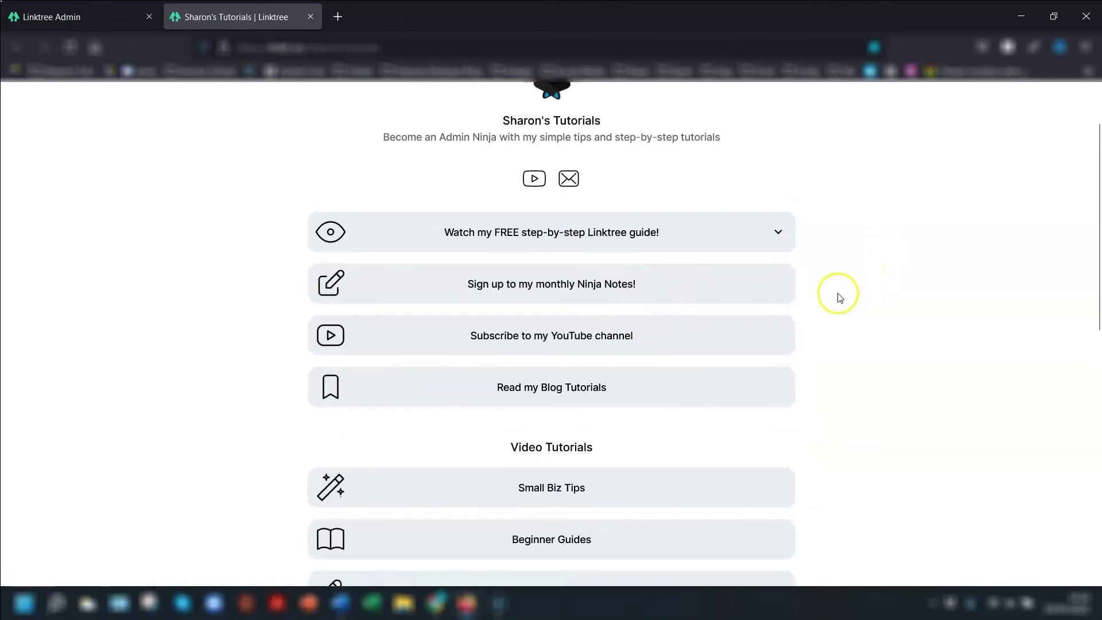
pyautogui.scroll(1, 848, 269)
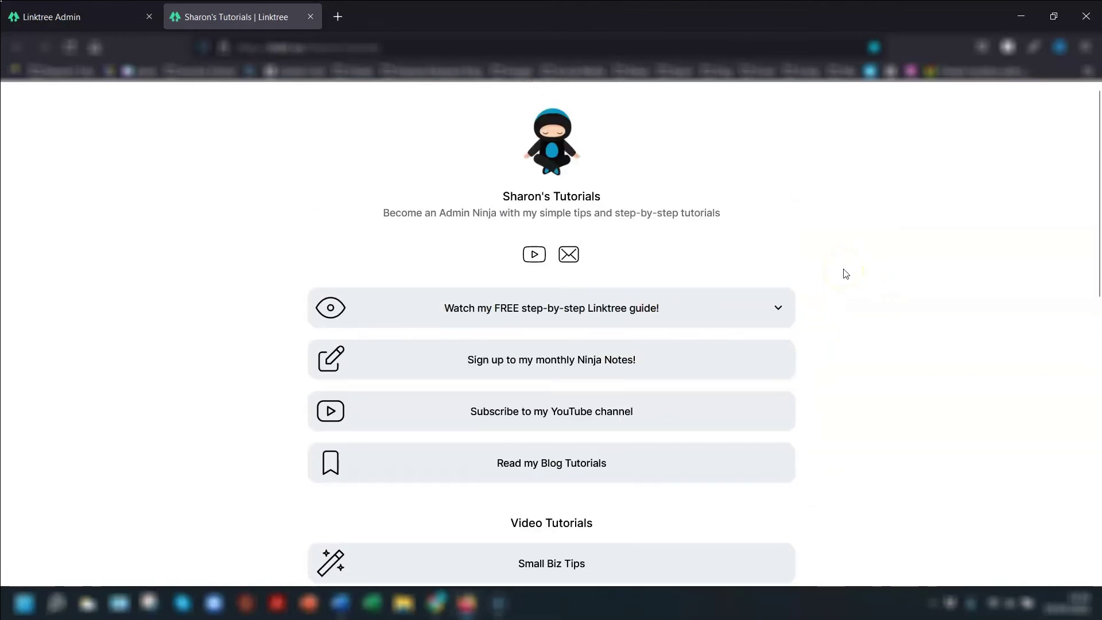